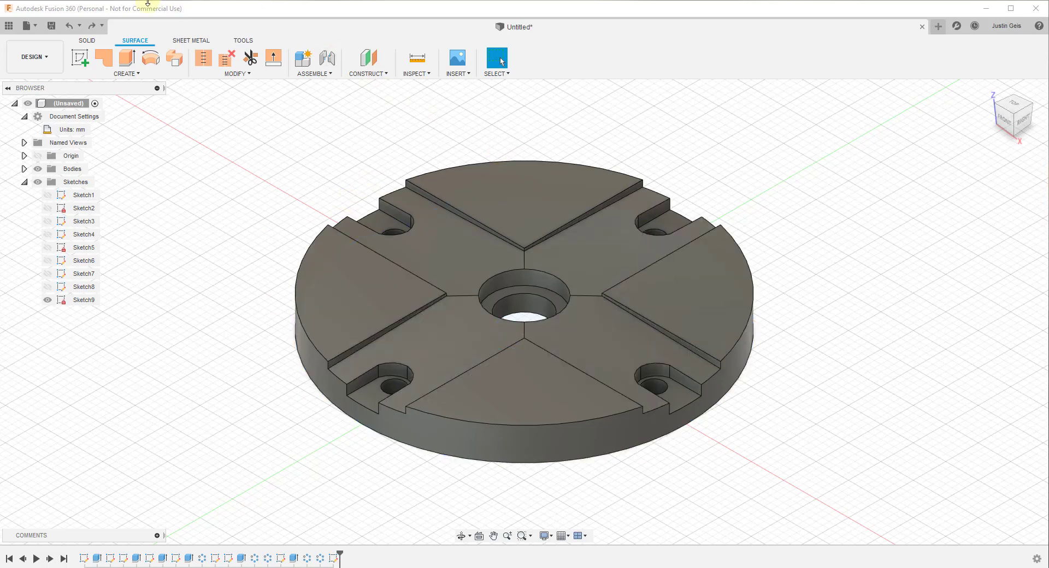
Switch to the solid modelling tools and review the available creation and modification commands.
left_click(94, 42)
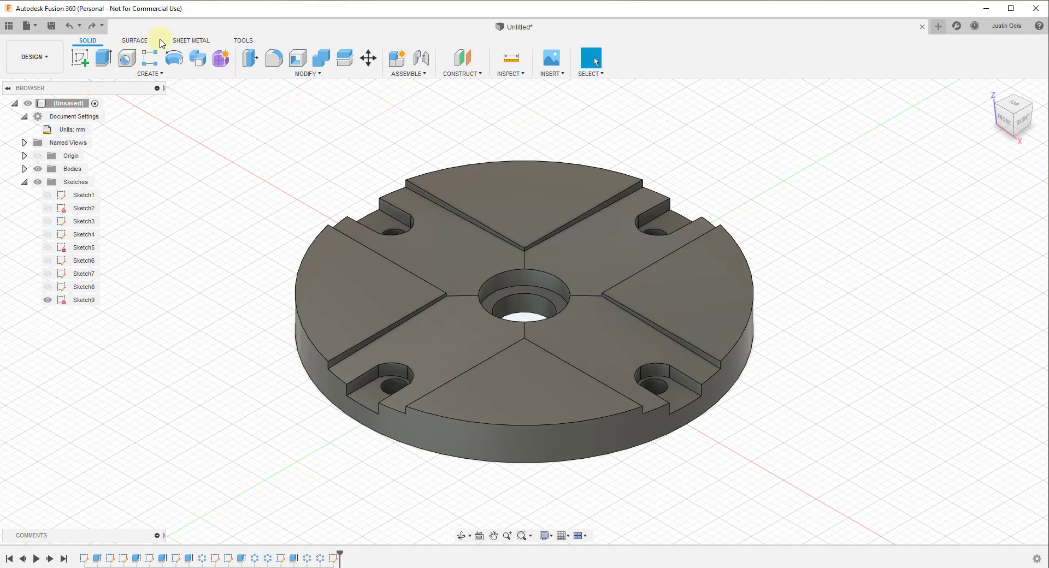
middle_click_drag(565, 291, 447, 241, "shift")
left_click(147, 75)
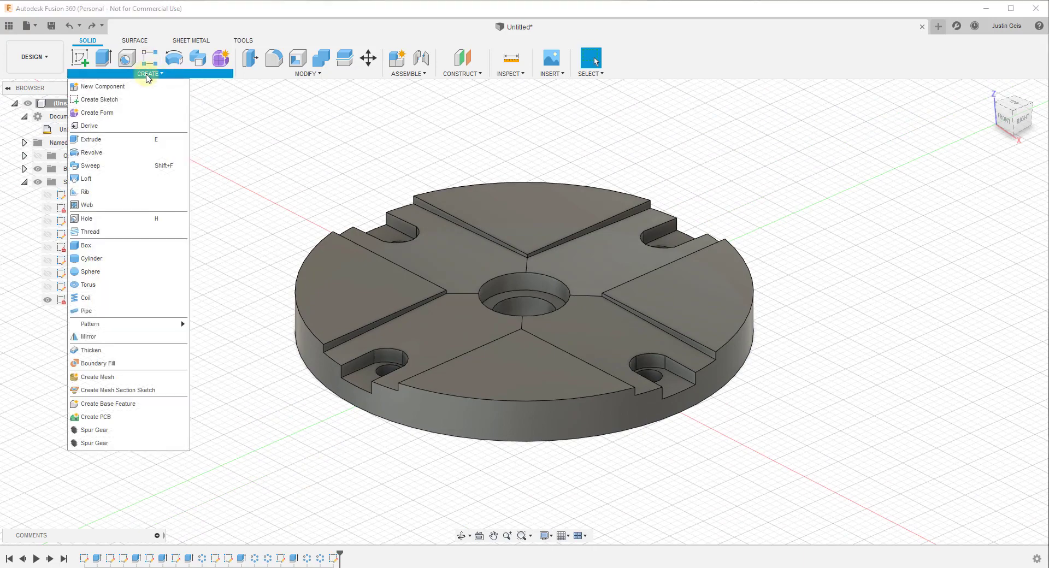
left_click(147, 75)
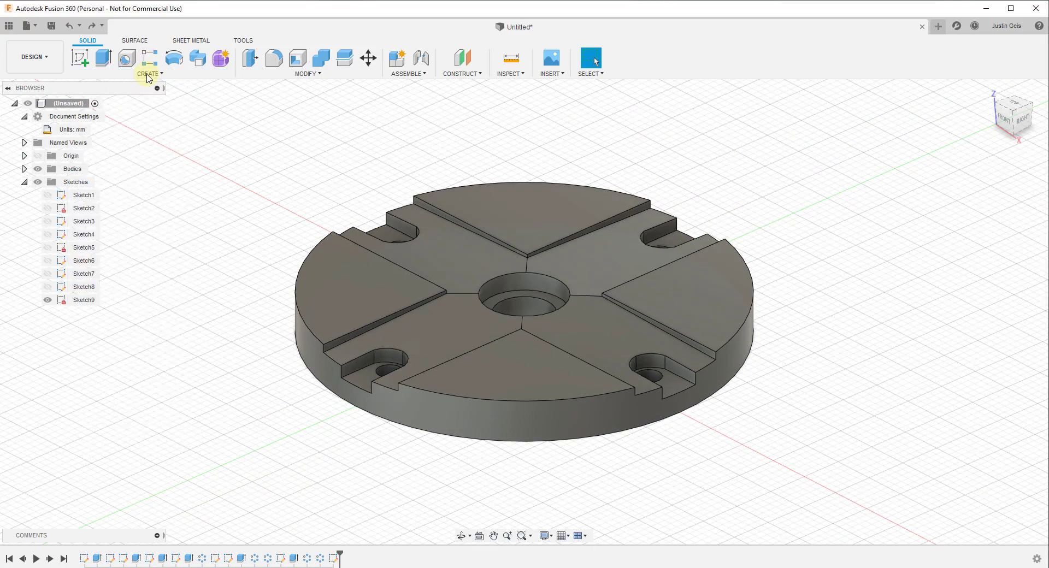
left_click(305, 74)
left_click(304, 80)
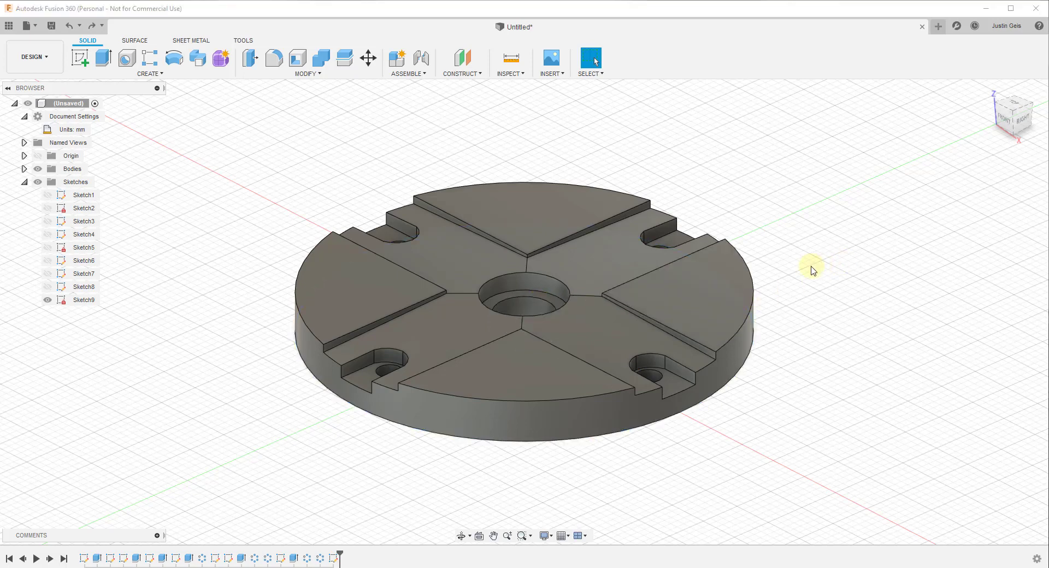
key("s")
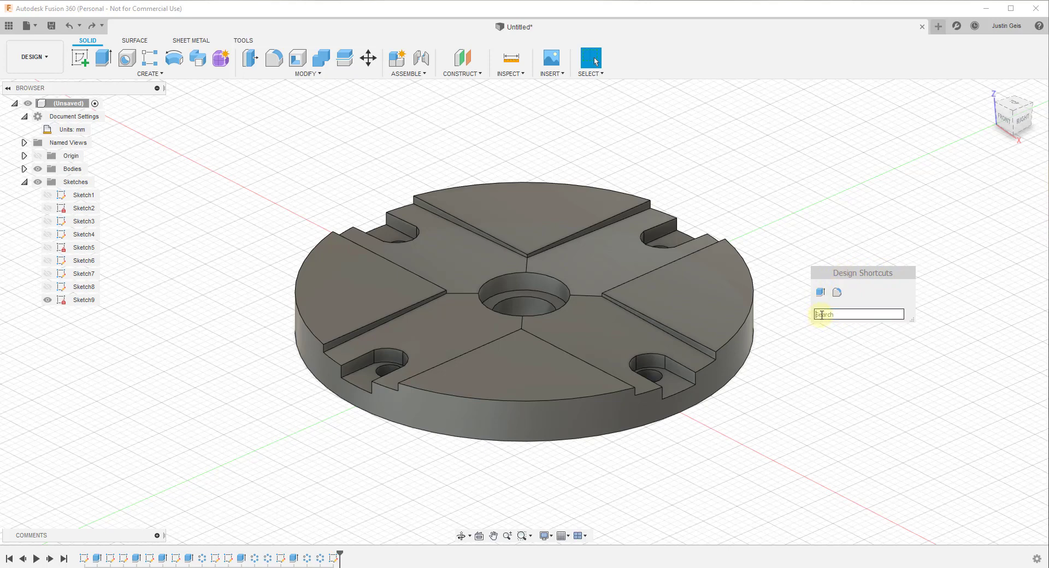
type("circle")
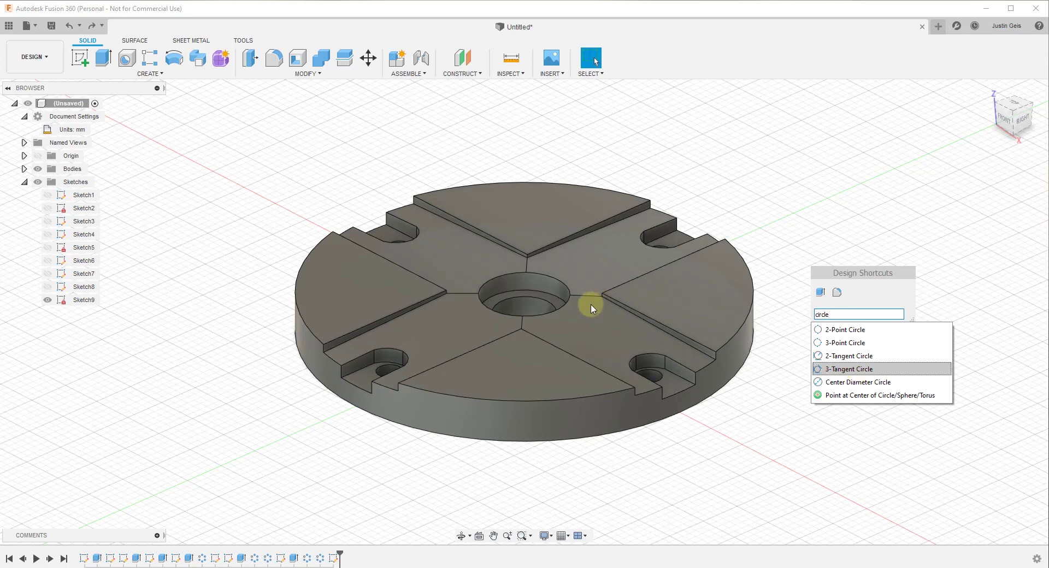
left_click(753, 248)
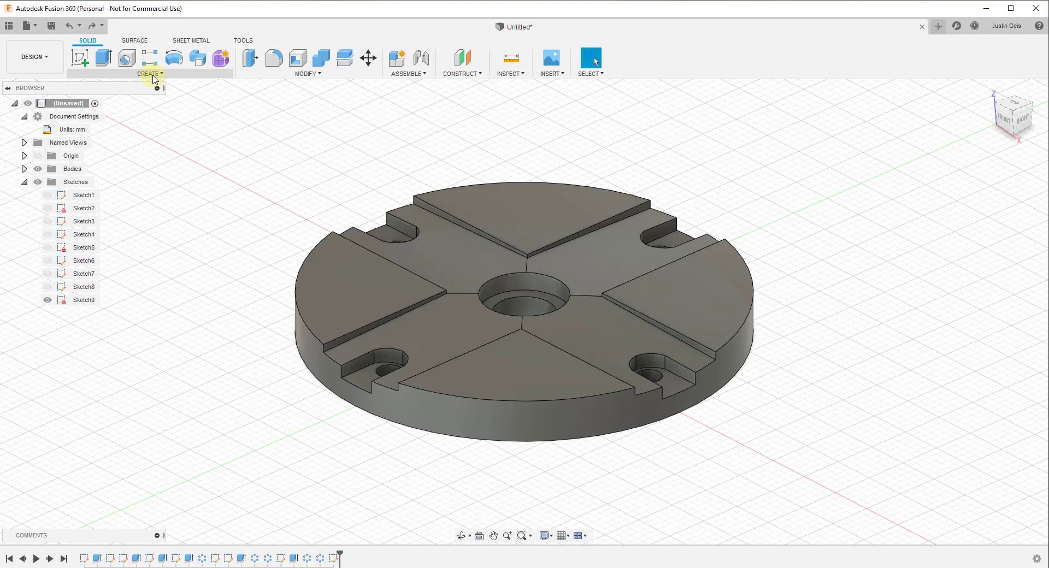
Start a sketch on the disc's underside and draw a center diameter circle from the origin through the centres of the four small holes.
middle_click_drag(644, 363, 638, 303, "shift")
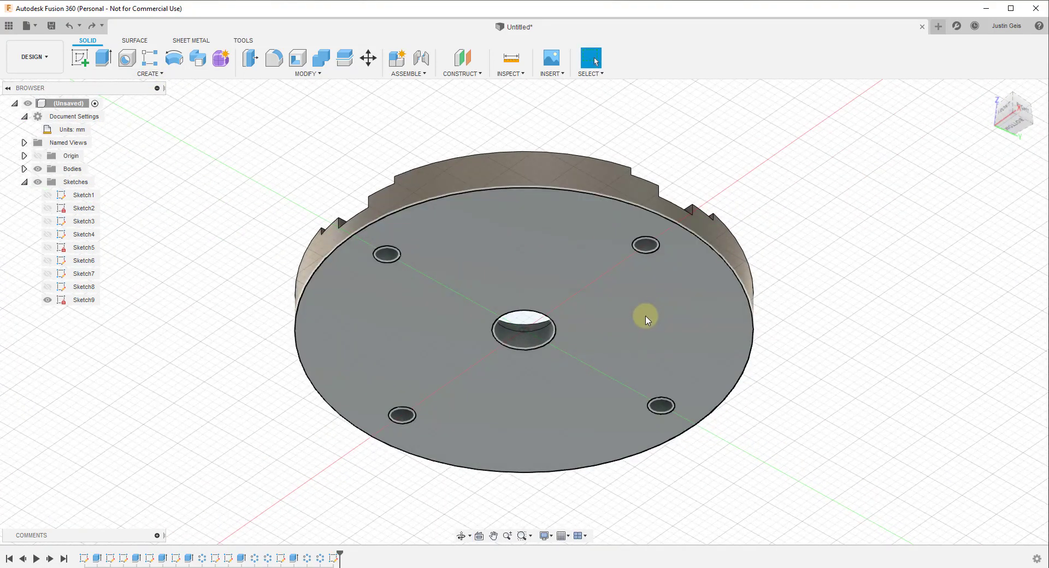
type("s")
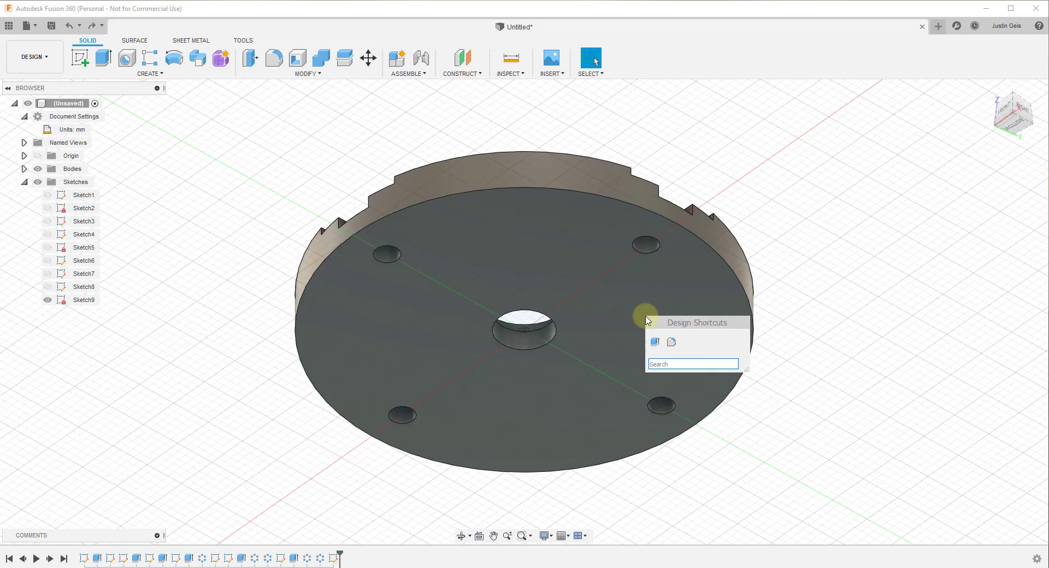
type("circle")
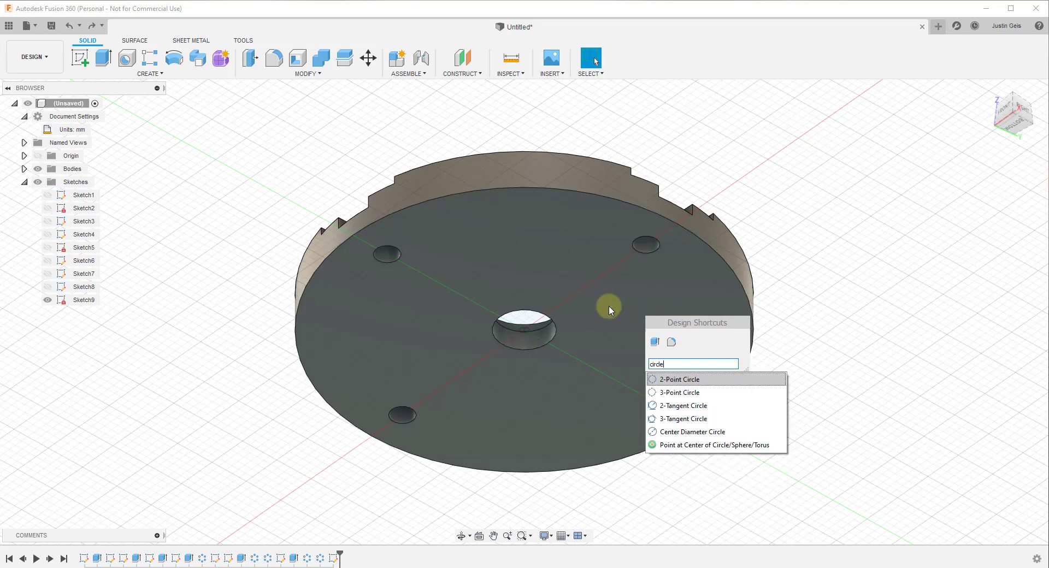
left_click(688, 437)
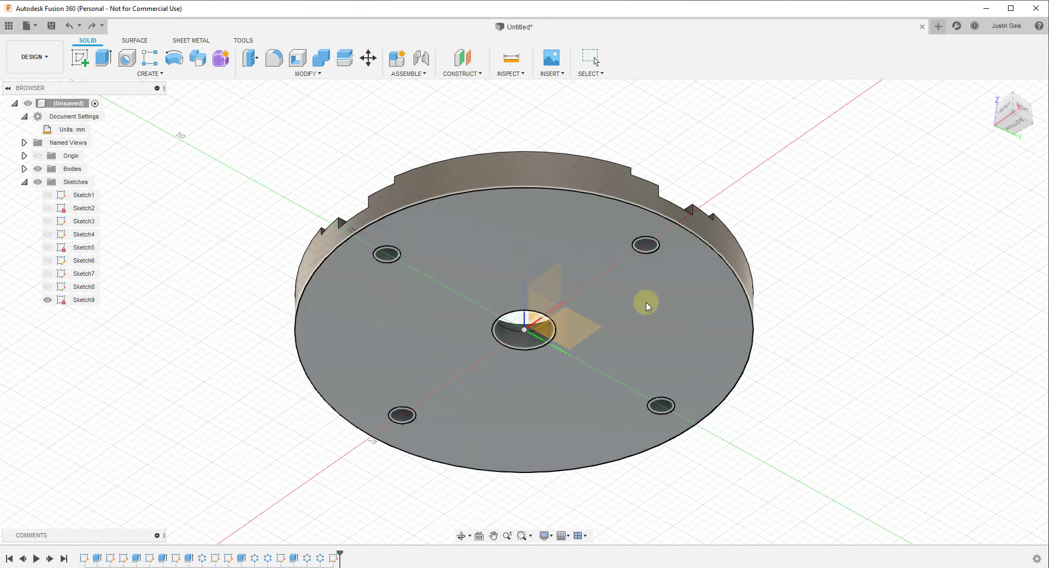
left_click(645, 302)
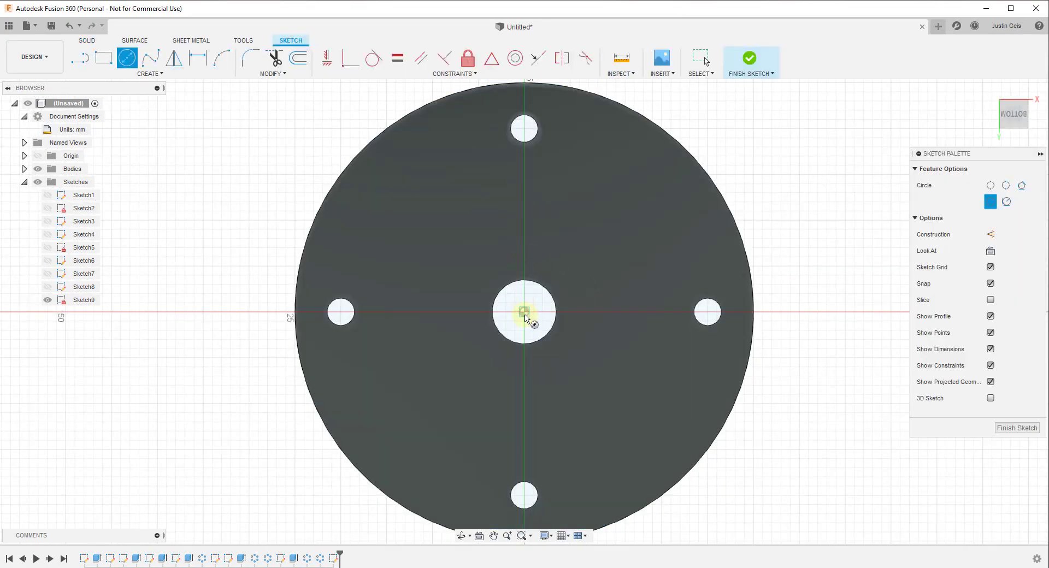
left_click(525, 313)
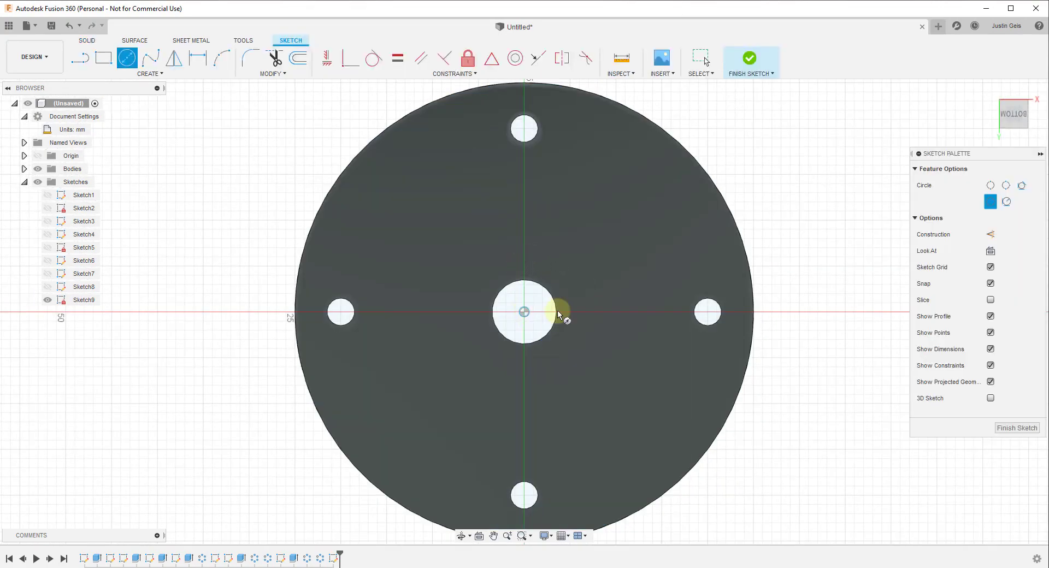
left_click(708, 315)
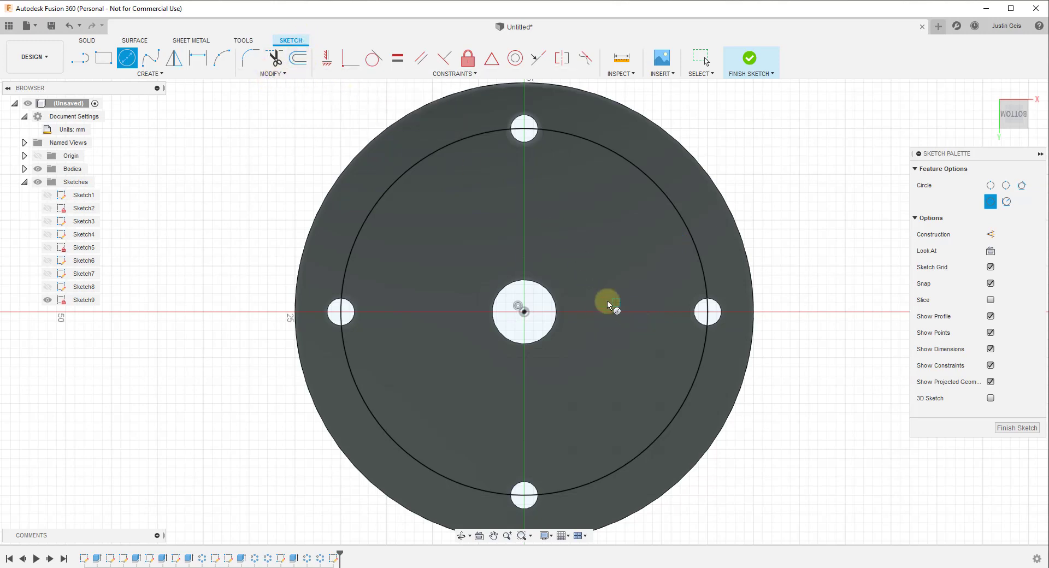
Offset the circle through the four small holes outward by 0.5 mm.
key("s")
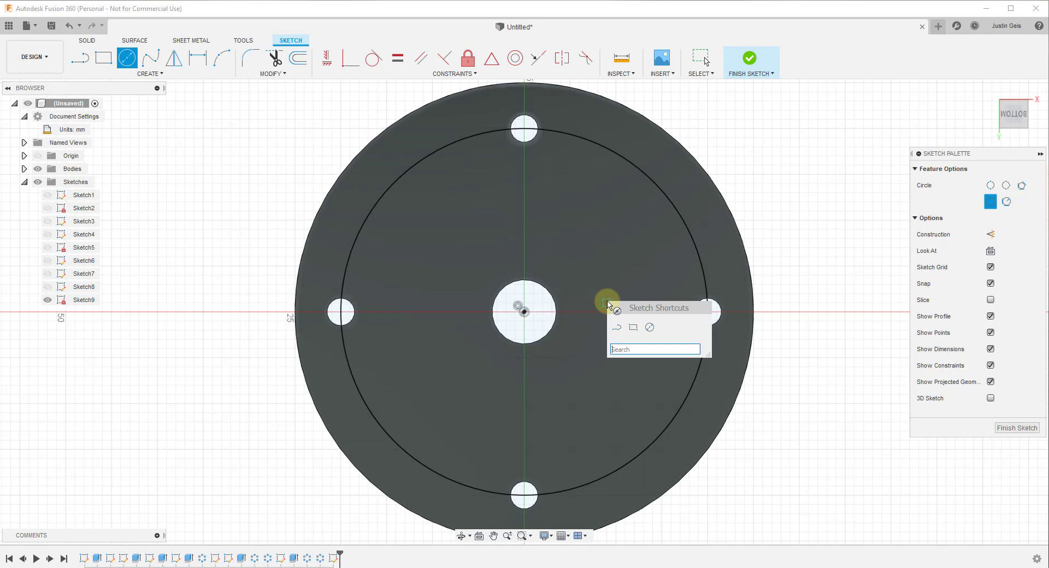
type("offs")
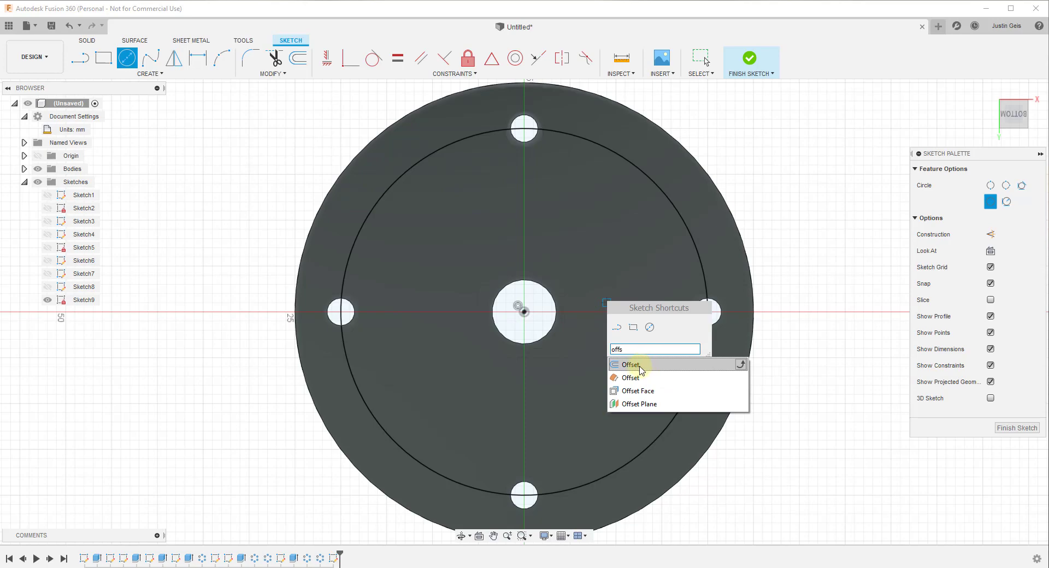
left_click(632, 365)
left_click(703, 267)
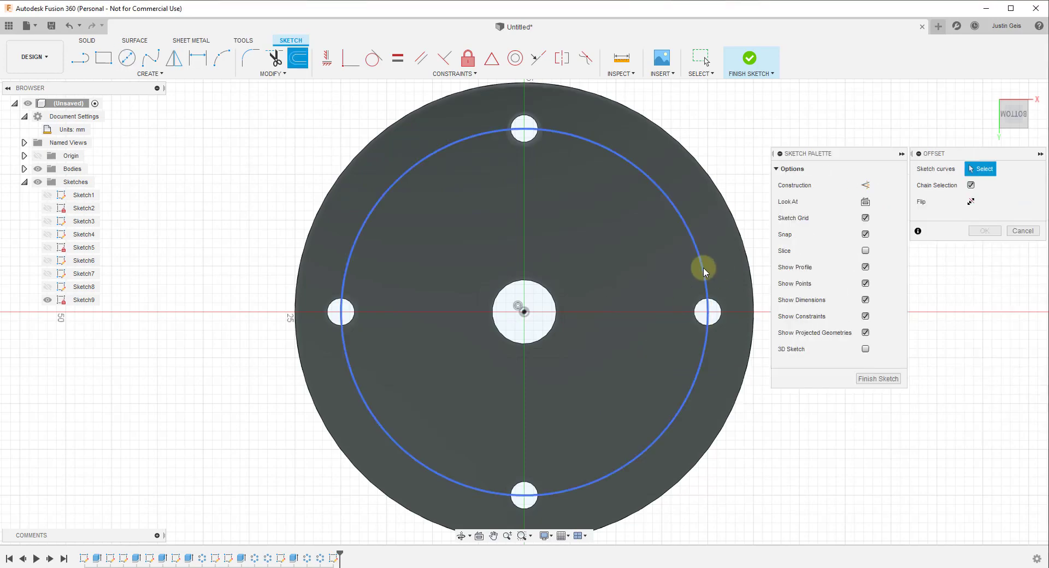
type(".5")
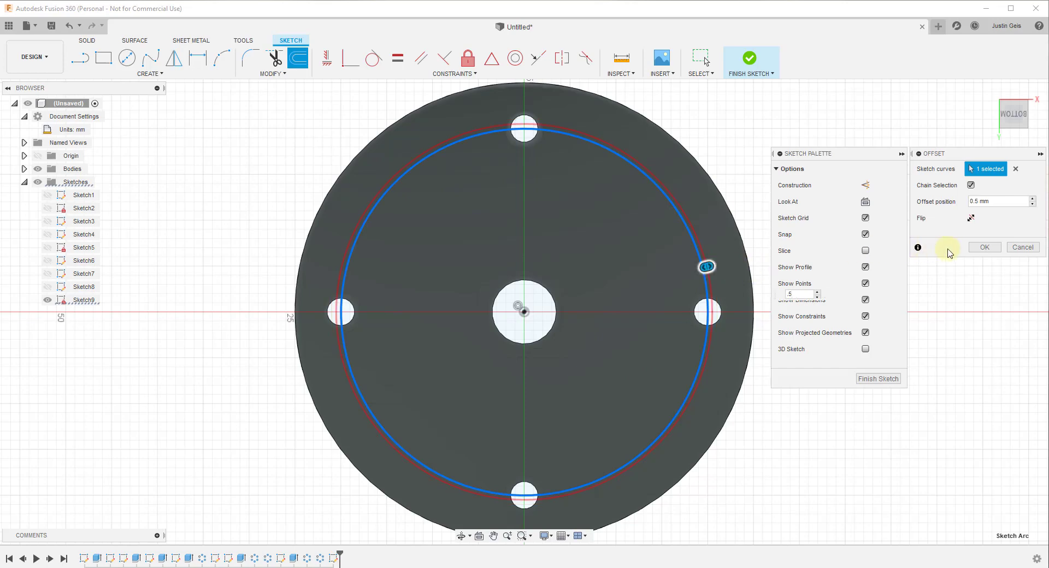
left_click(986, 248)
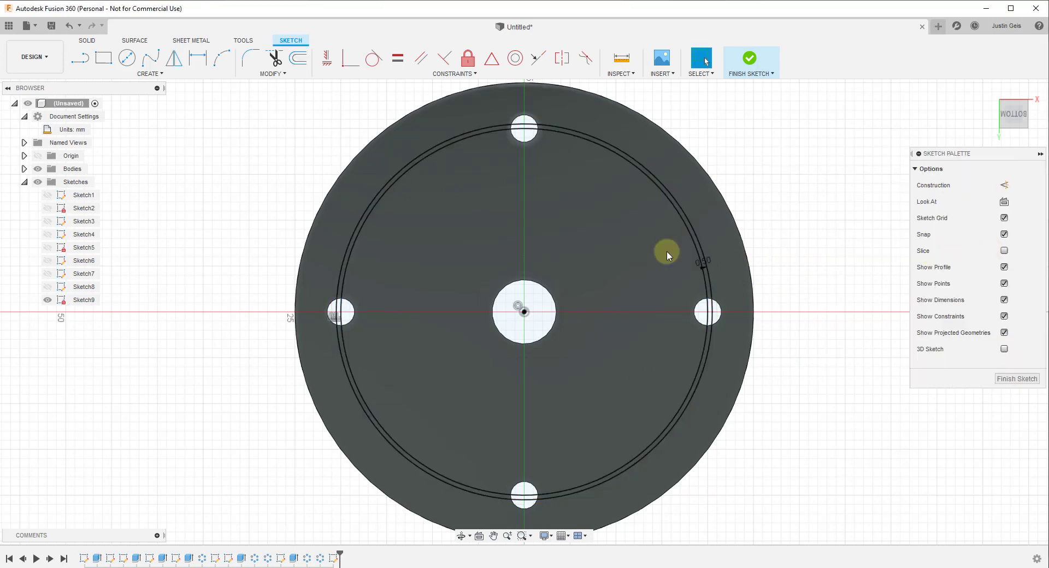
Draw a 24 mm center diameter circle centred on the origin.
type("scircle")
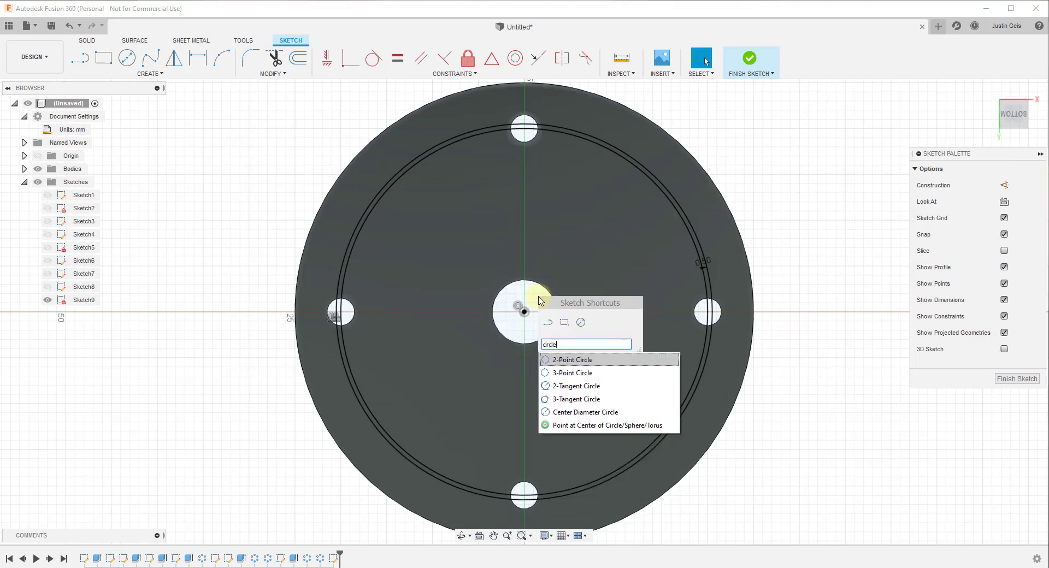
left_click(634, 412)
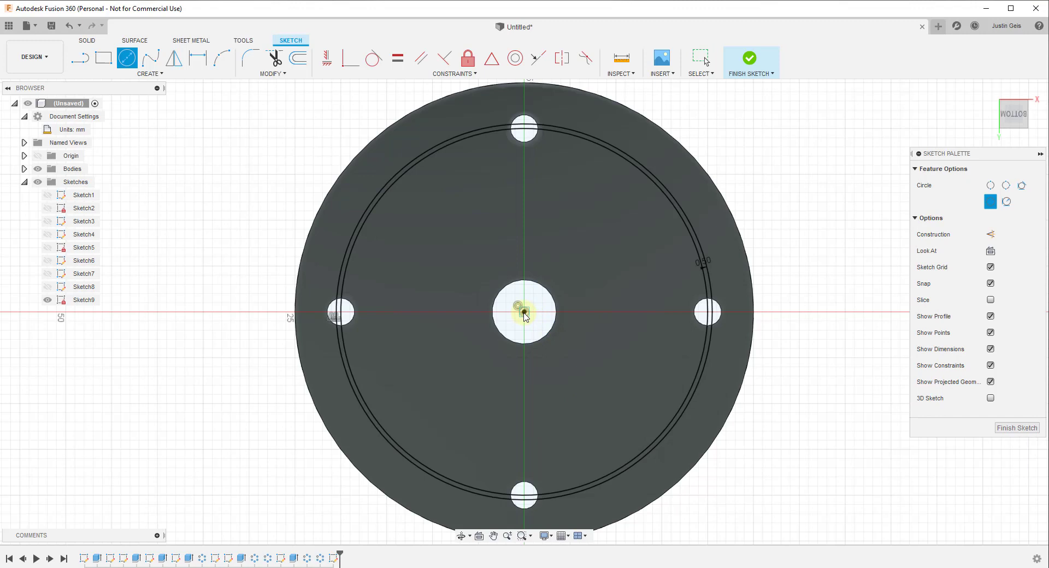
left_click(524, 312)
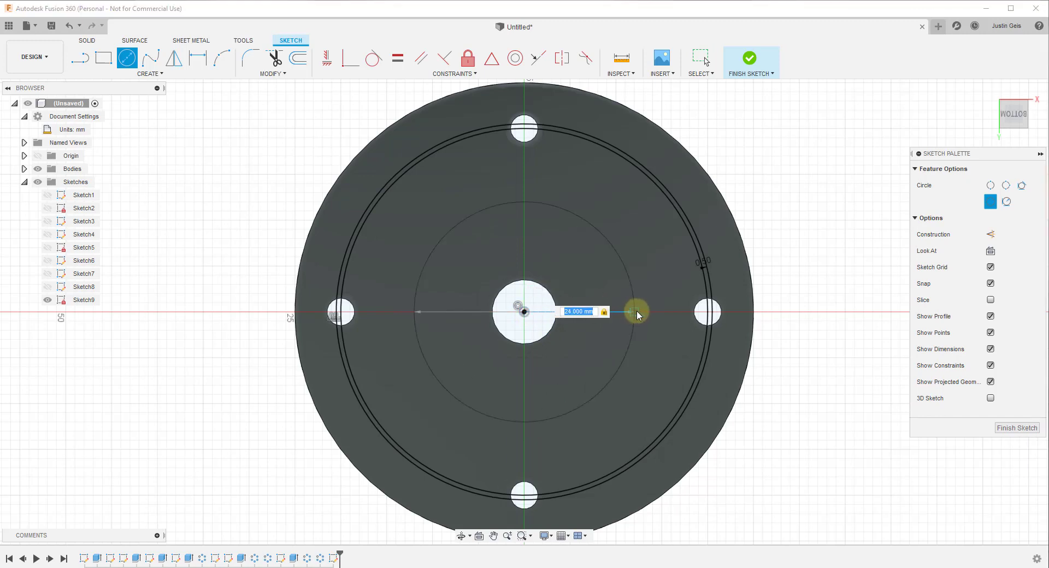
key("Return")
key("Return")
Offset the 24 mm circle outward by 0.5 mm and finish the sketch.
type("s")
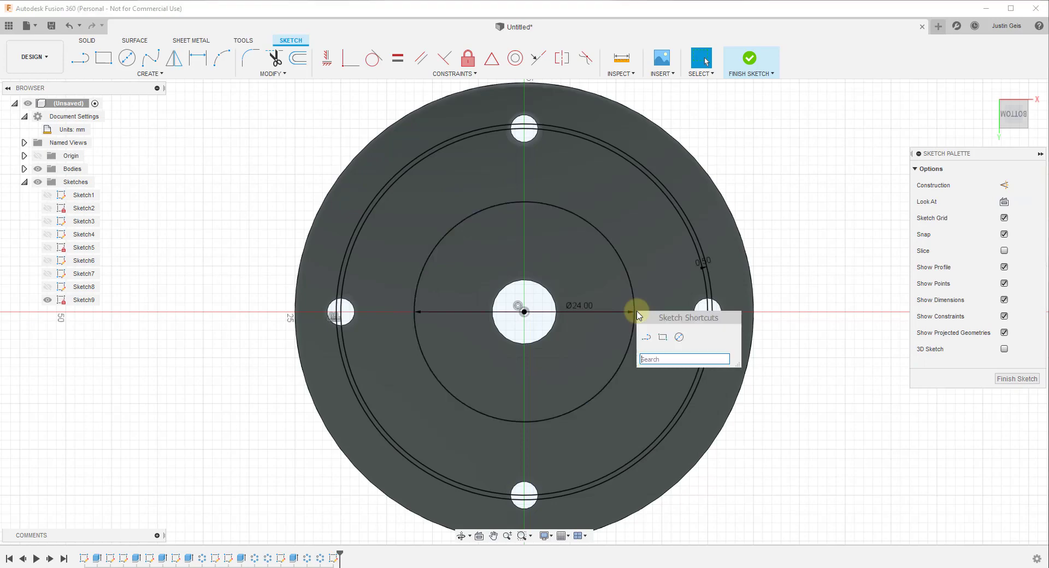
type("off")
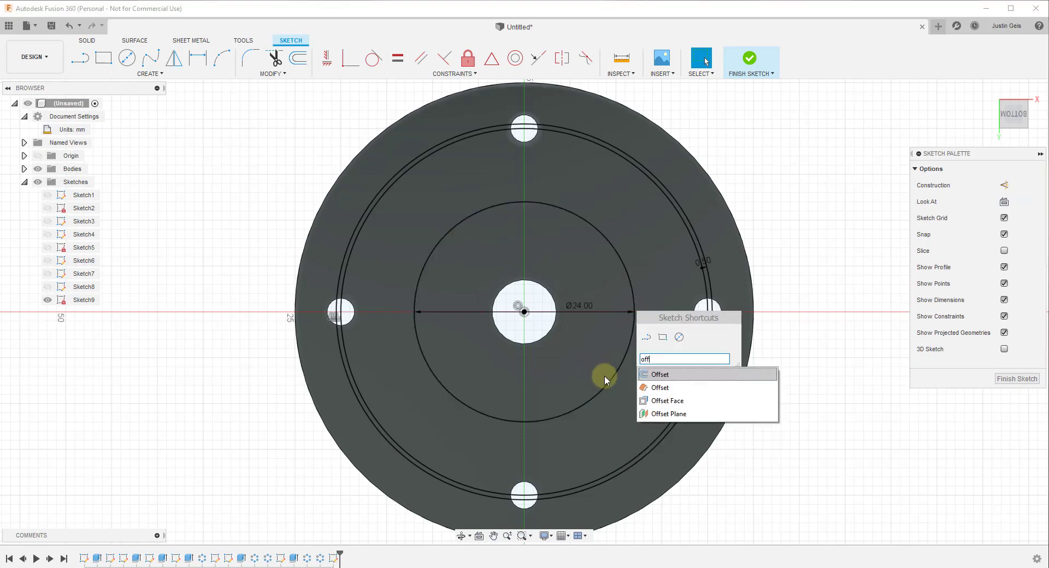
left_click(661, 374)
left_click(636, 312)
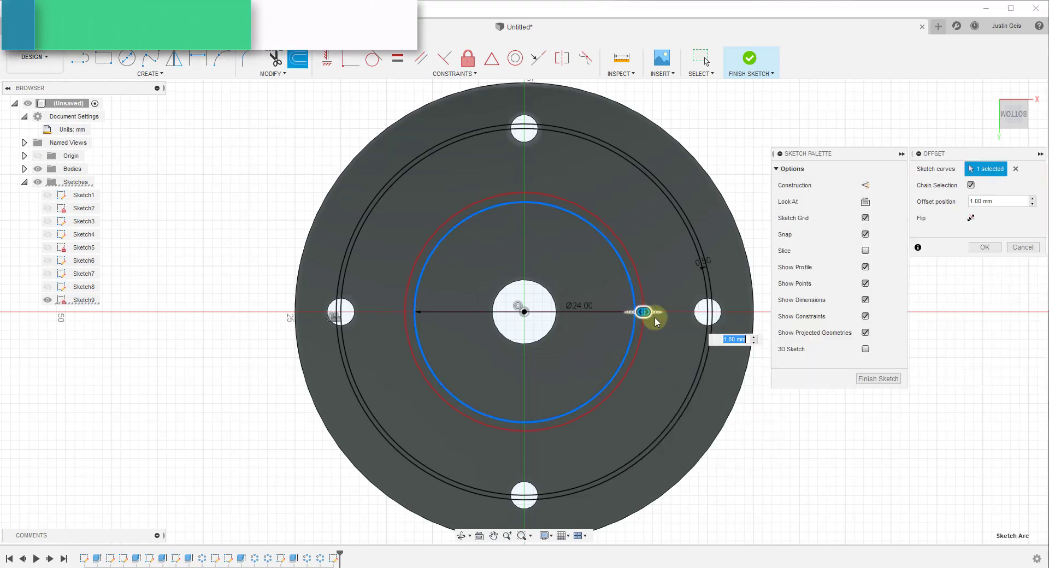
type(".5")
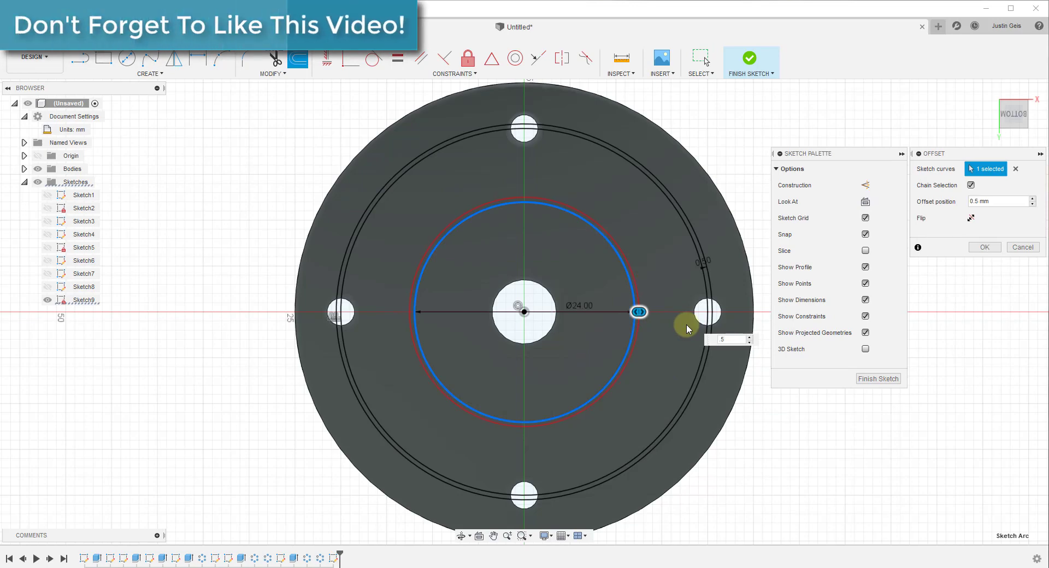
left_click(984, 247)
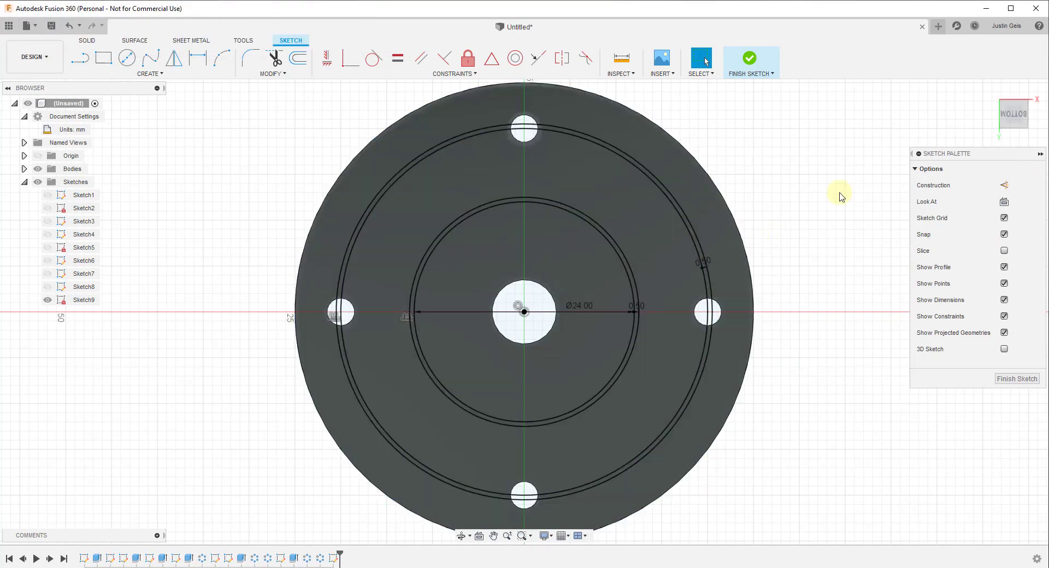
left_click(750, 58)
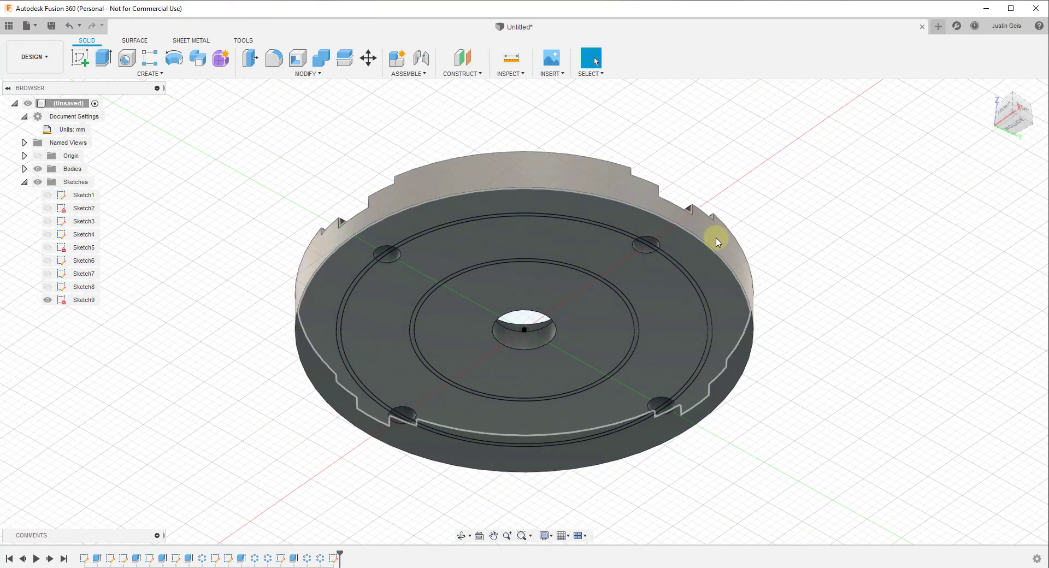
Find the surface Extrude command by searching for "extrude" and add it to the design shortcuts.
key("s")
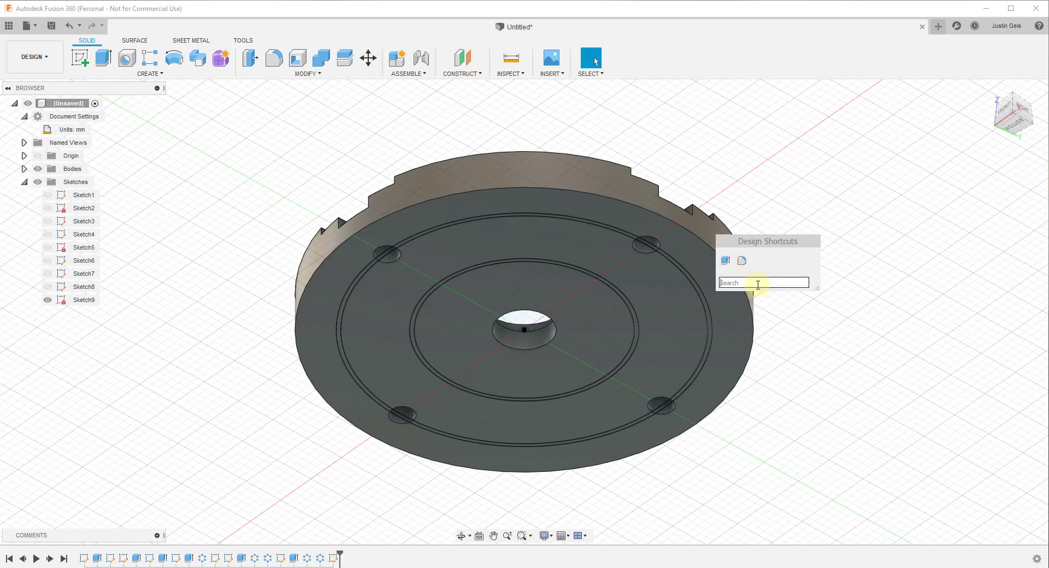
type("extrude")
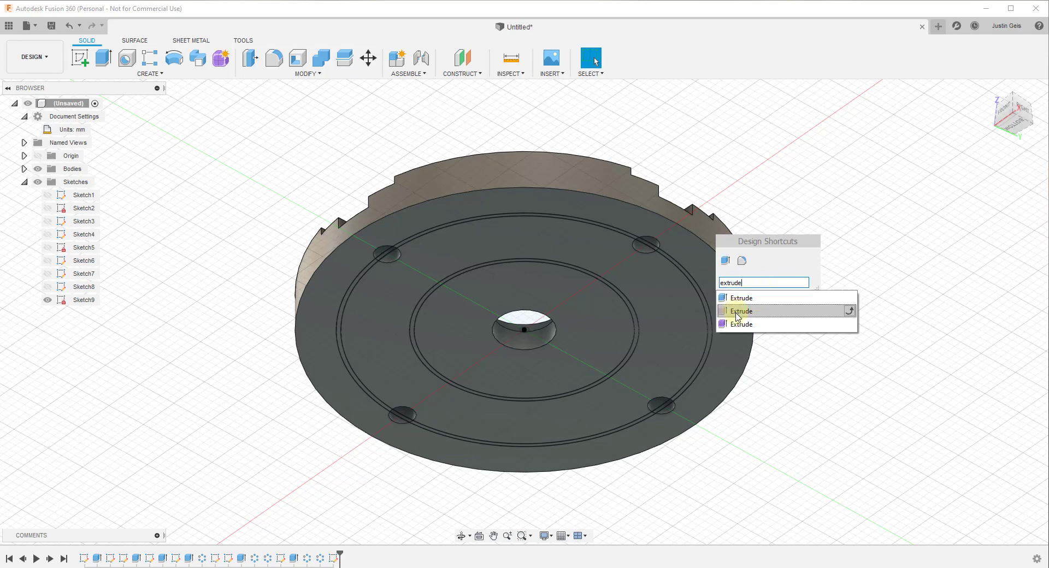
left_click(852, 315)
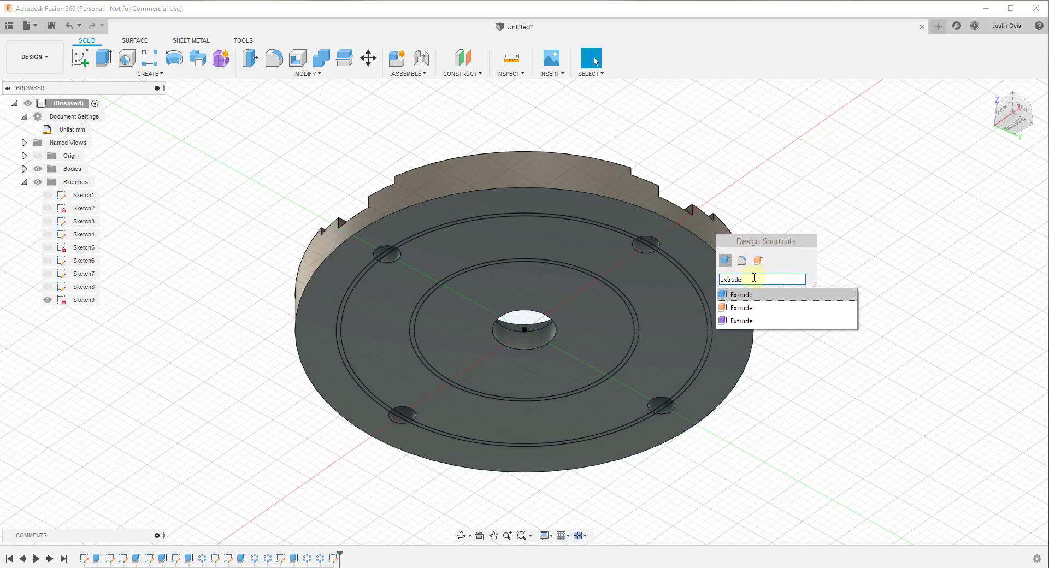
key("Escape")
key("Escape")
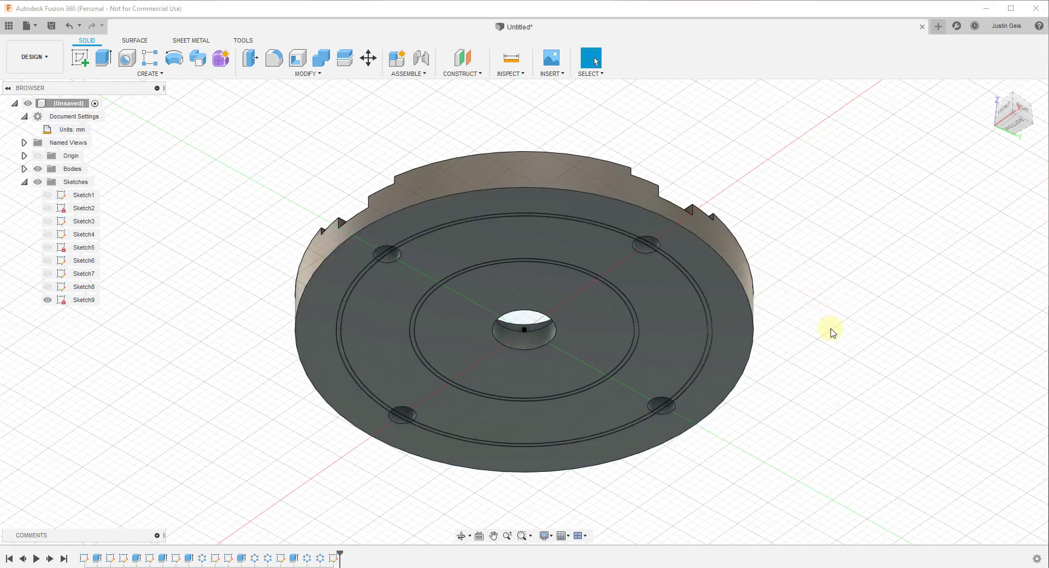
Search the shortcuts for the solid Extrude command and cut the inner ring and four outer ring segments about 0.65 mm into the disc's underside.
key("s")
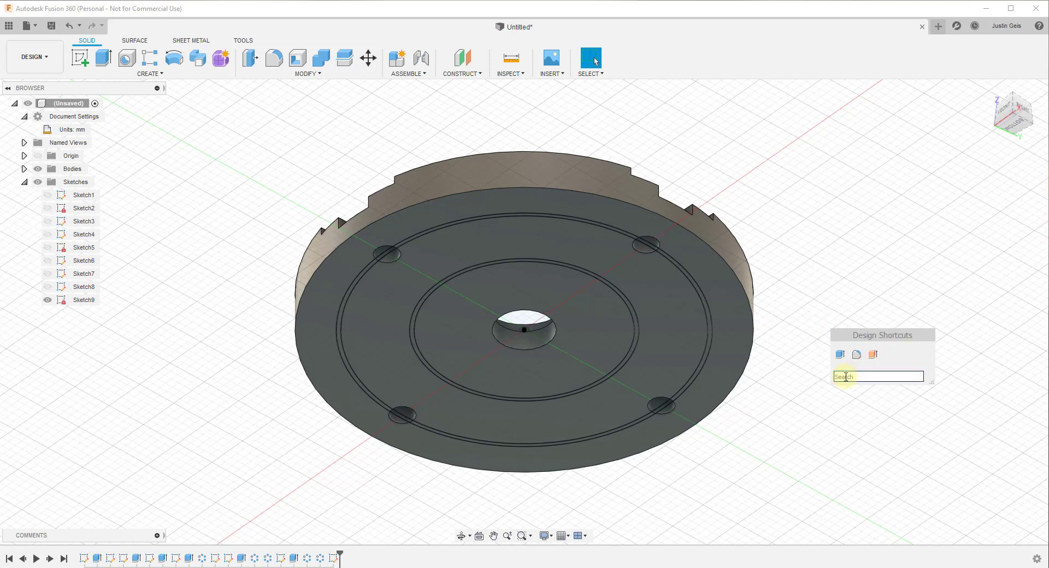
type("ex")
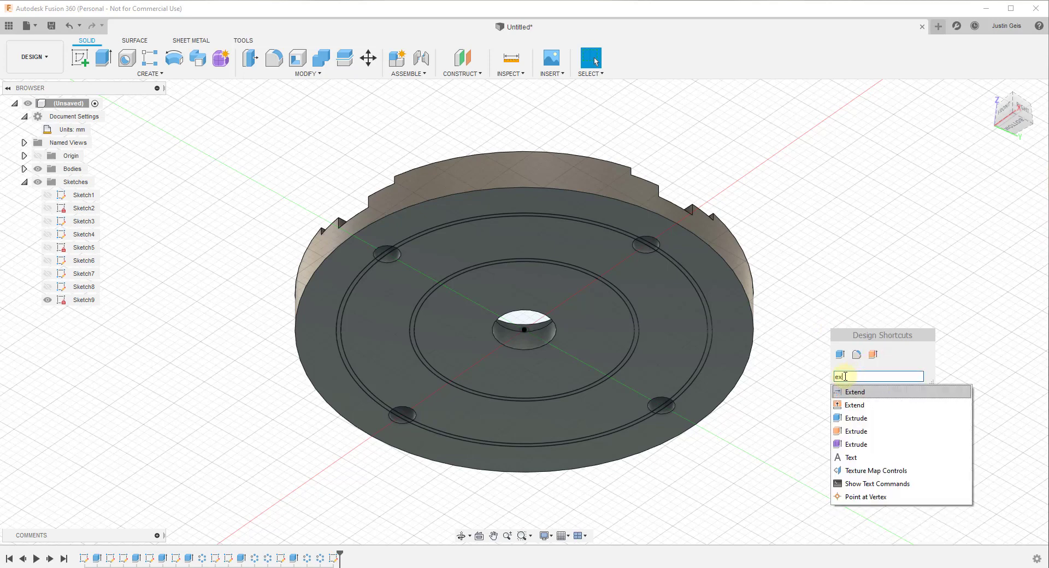
type("trude")
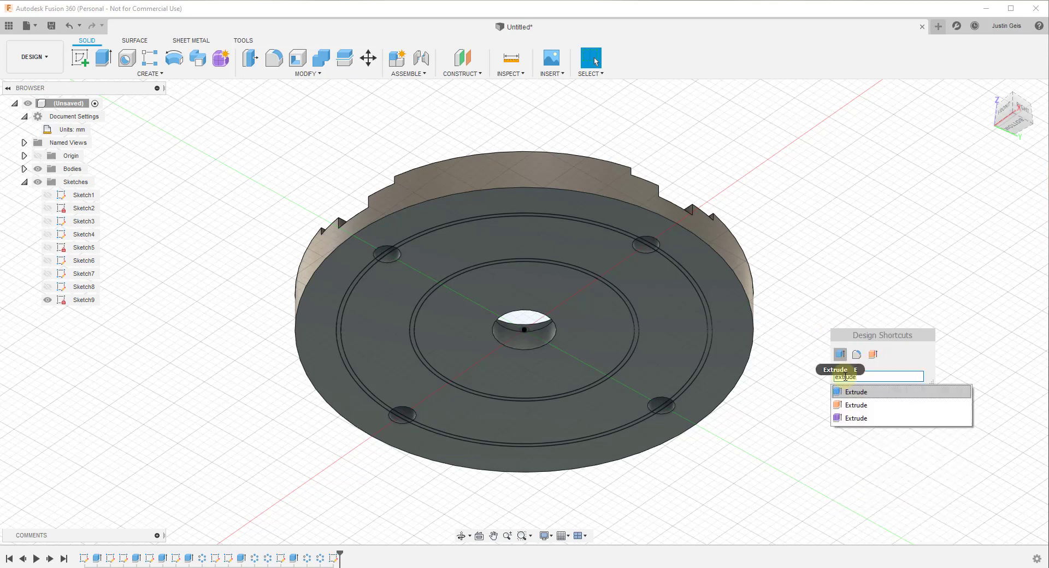
left_click(845, 392)
scroll(666, 300, "up", 5)
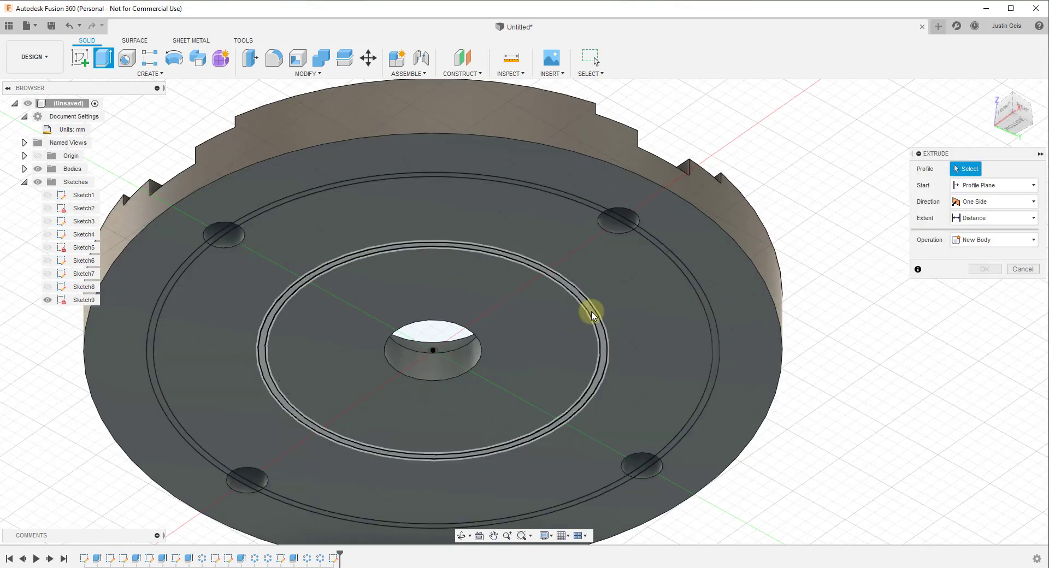
left_click(596, 314)
left_click(707, 303)
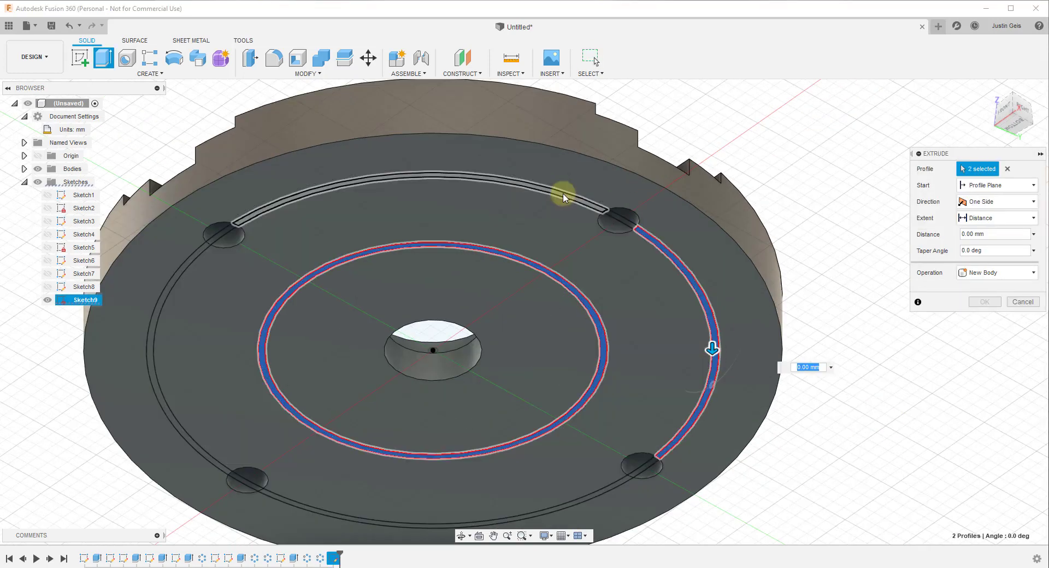
left_click(564, 196)
left_click(196, 258)
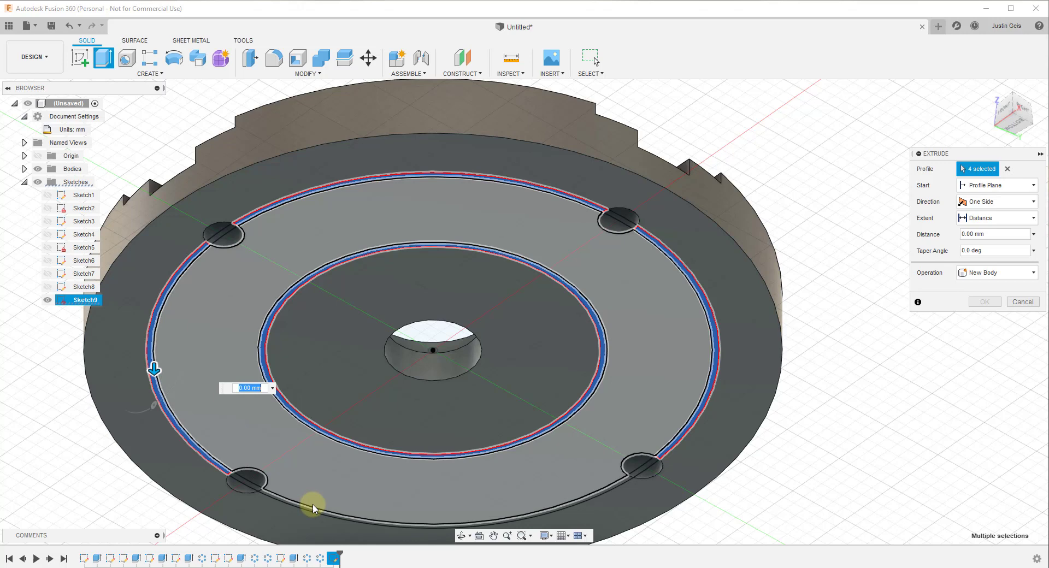
left_click(328, 512)
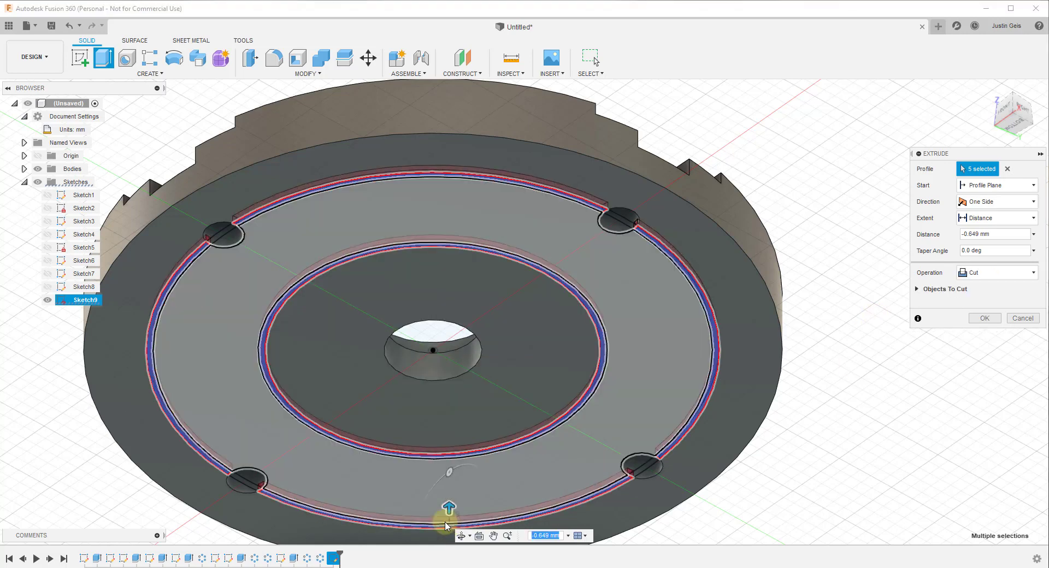
key("Return")
scroll(539, 234, "down", 3)
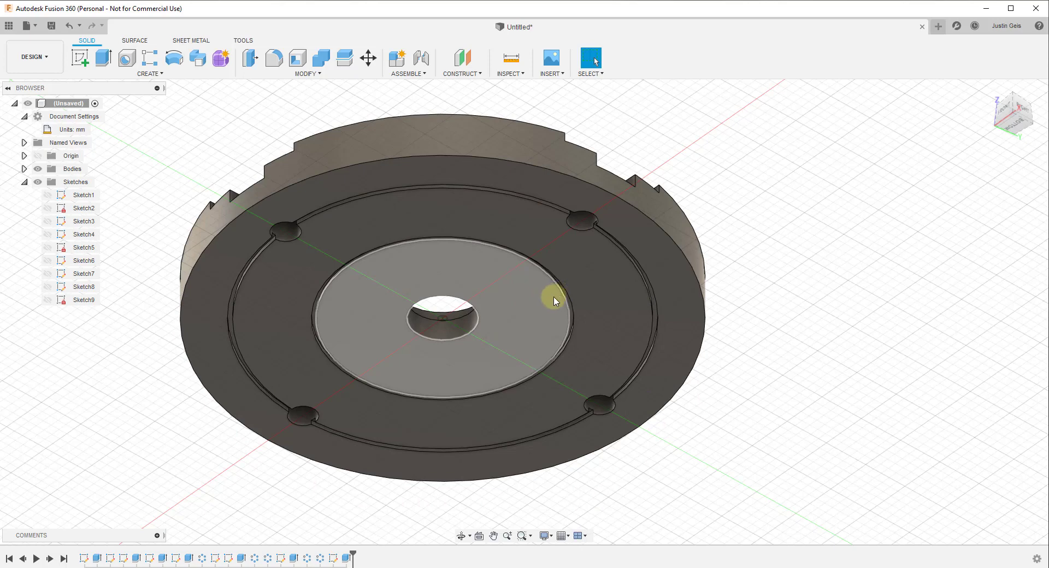
Search the shortcuts for the Fillet command and round the edges of the four raised wedge faces on the disc's upper side by 1 mm.
key("s")
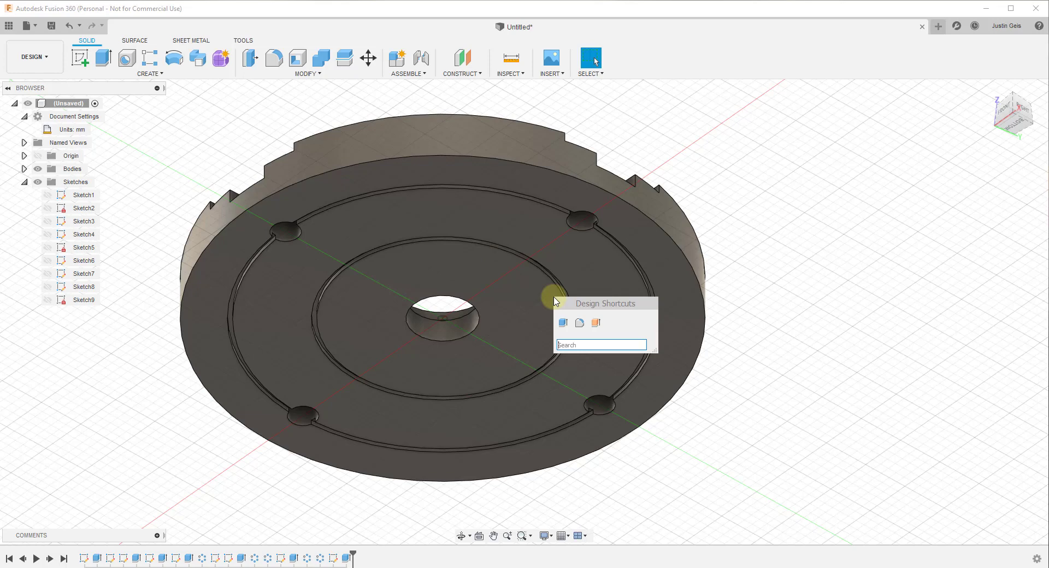
type("fil")
key("Return")
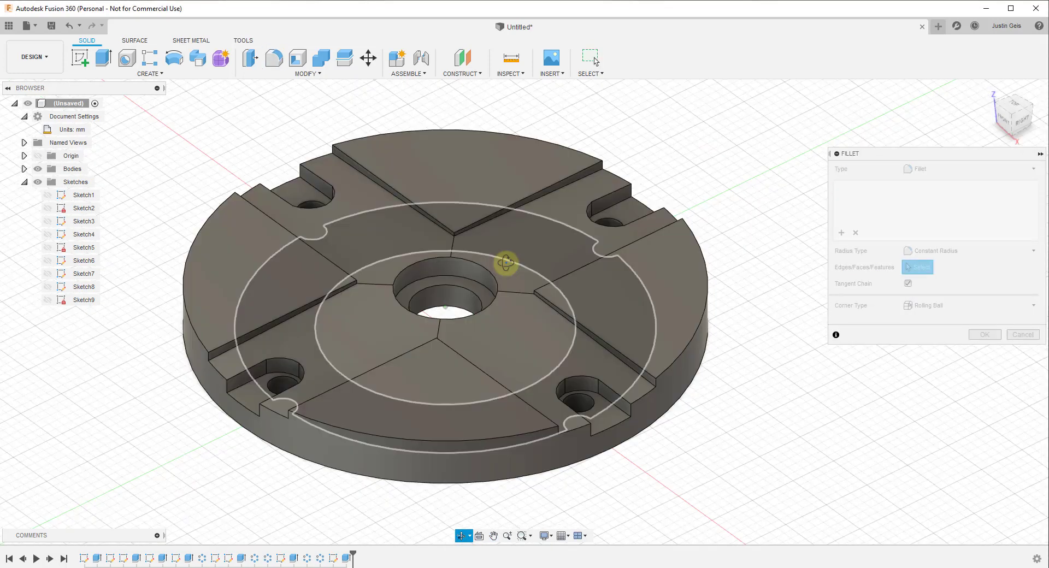
left_click(602, 290)
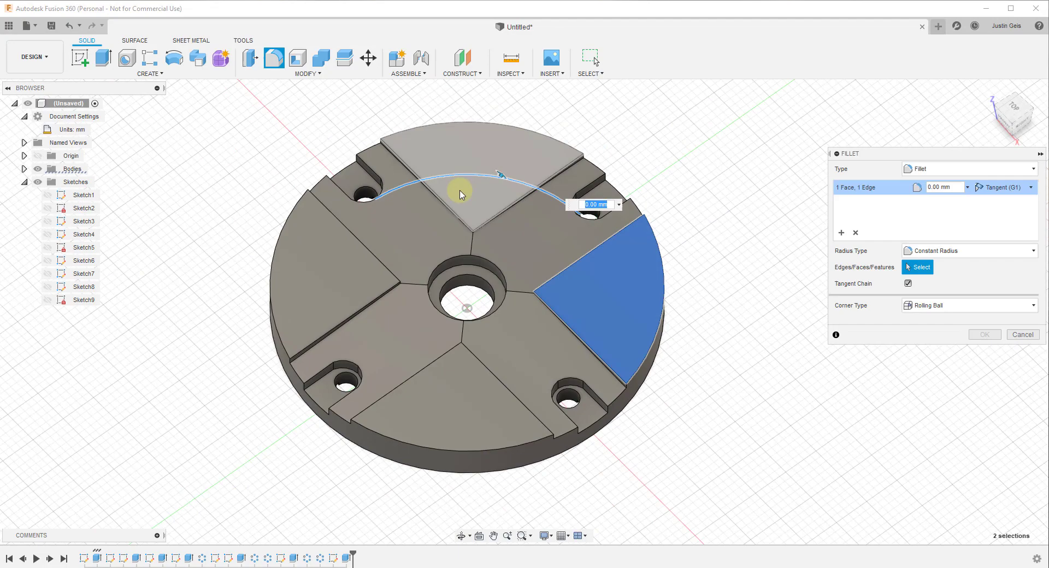
left_click(470, 180)
left_click(333, 273)
left_click(437, 393)
type("1")
key("Return")
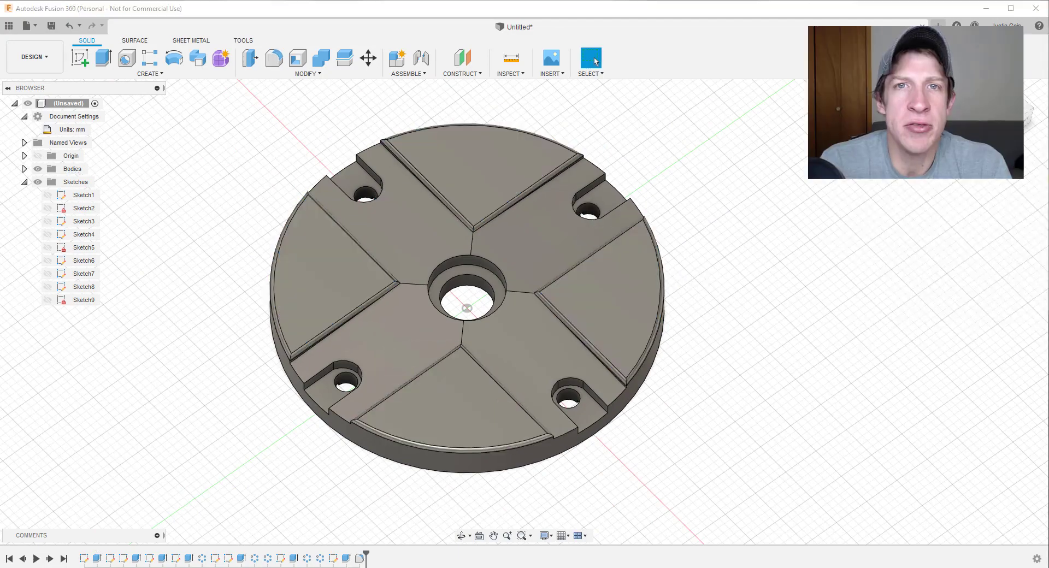